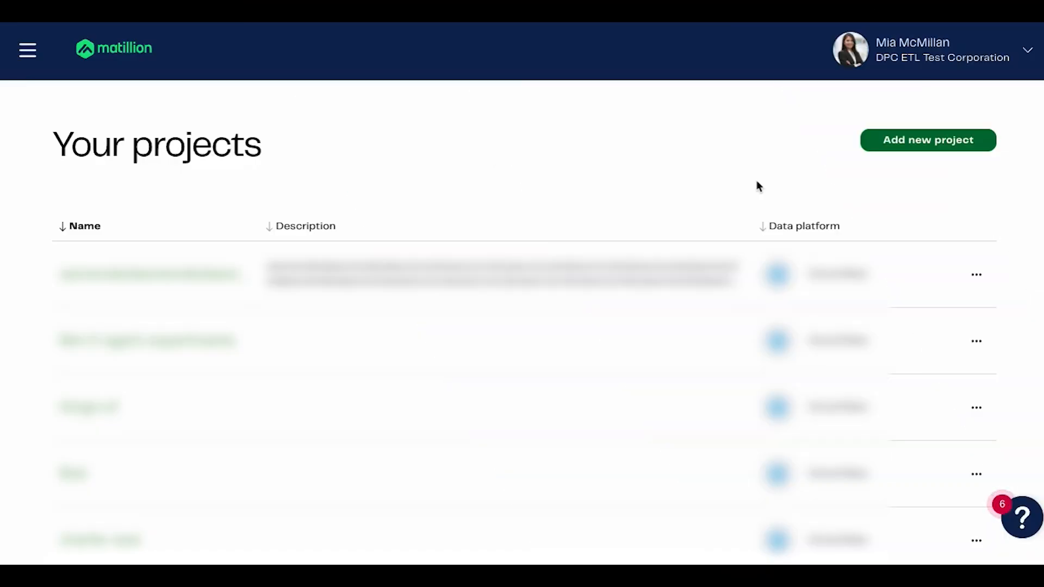
- Start a new project and name it with the account holder's first name followed by " - BYO ADO"
click(928, 140)
click(456, 281)
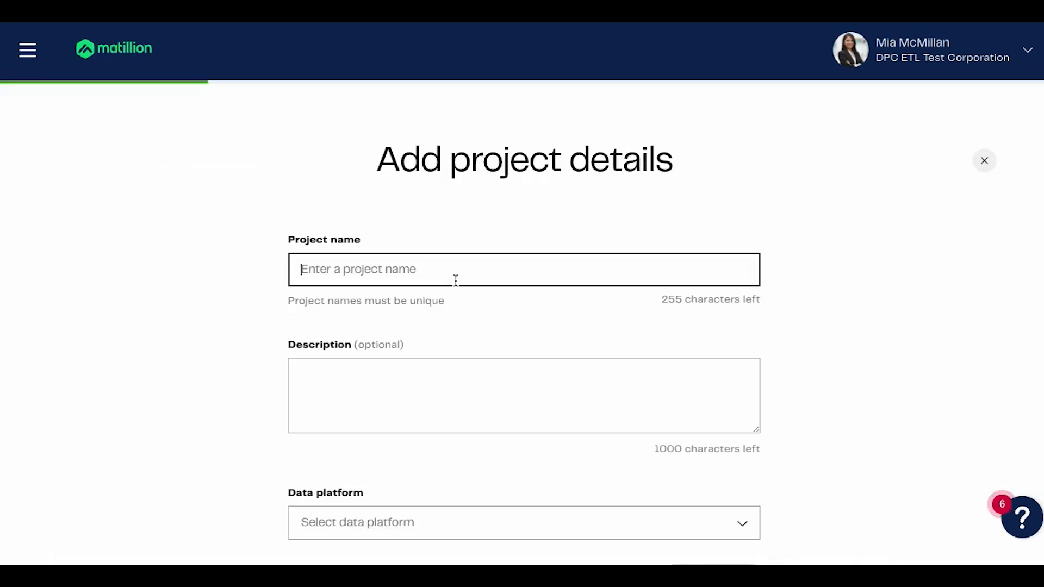
text(Mia )
text(0))
key(BackSpace)
key(BackSpace)
text(- BYO AS)
key(BackSpace)
text(DO)
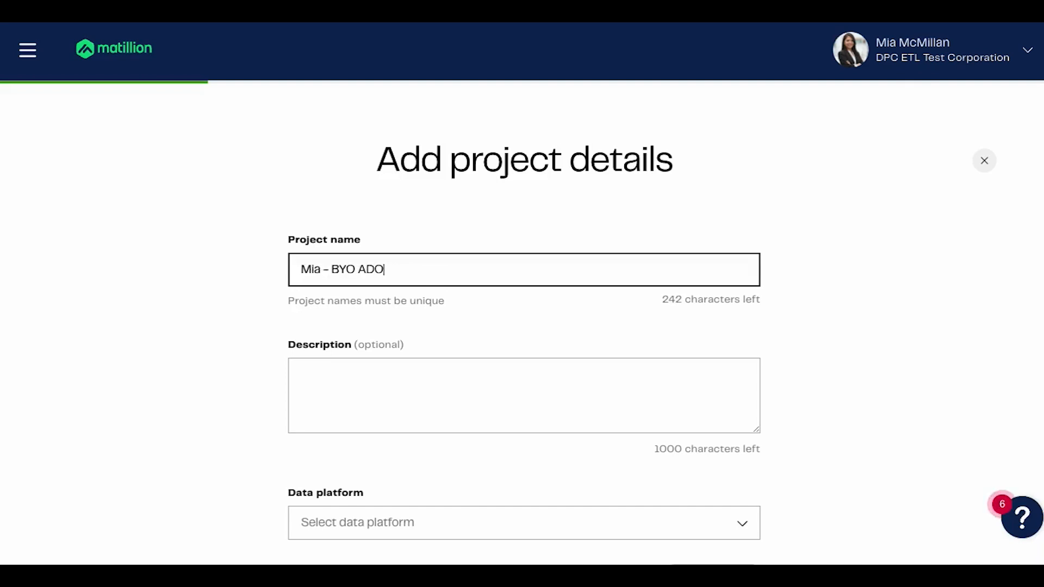
- Enter the Azure DevOps repository URL as the project description, choose Snowflake as the data platform and continue
key(Tab)
scroll(488, 315, down, 1)
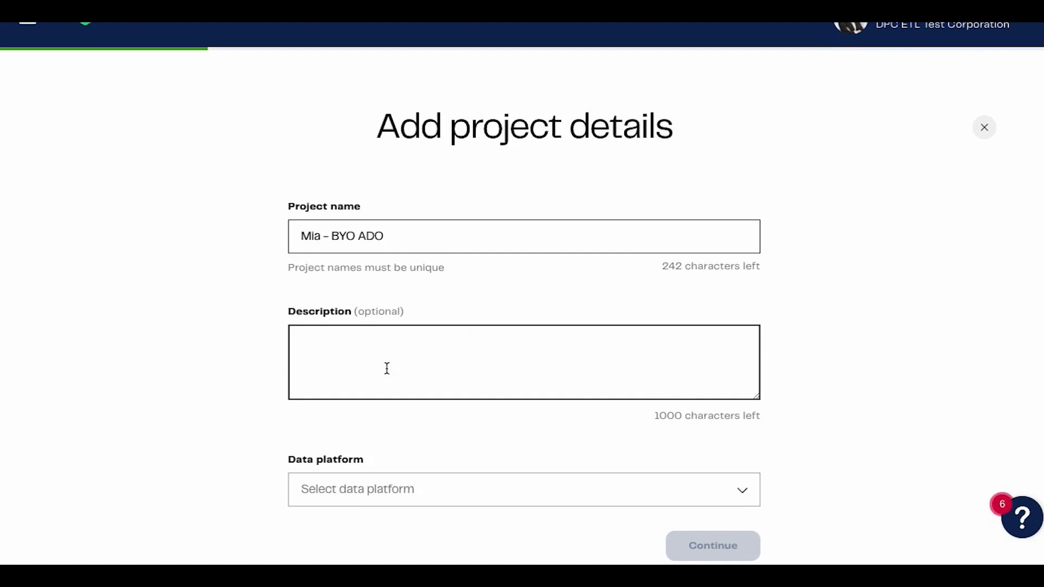
text(https://dev.azure.com/mia-demo/_git/Mia%20BYO%20ADO)
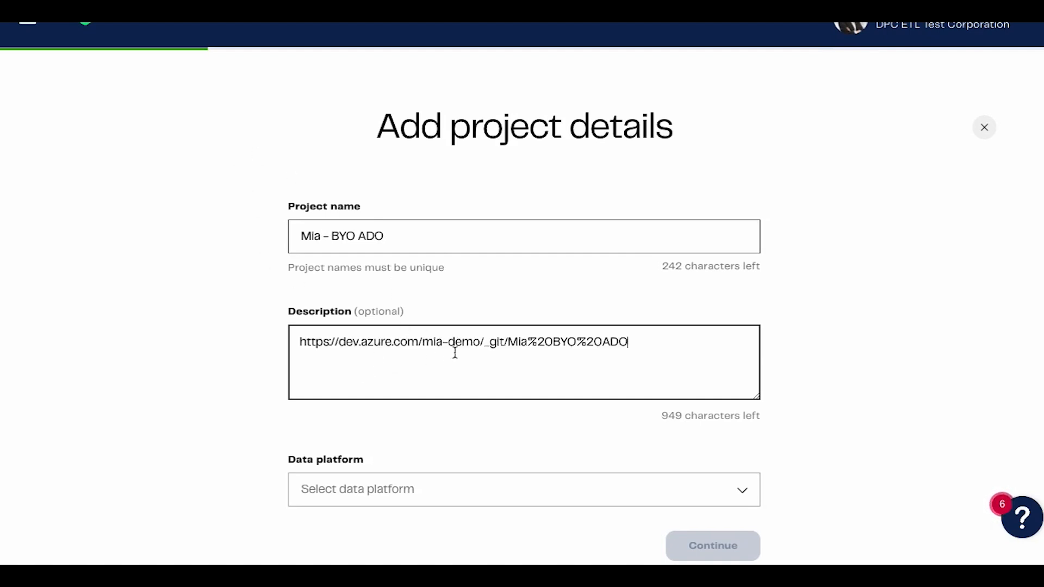
scroll(653, 348, down, 2)
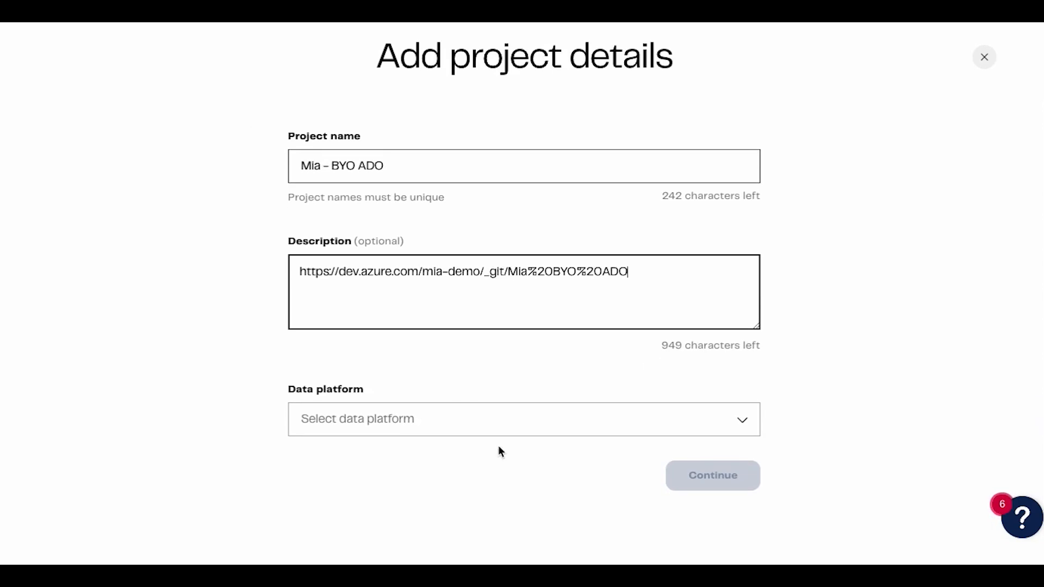
click(496, 424)
click(364, 461)
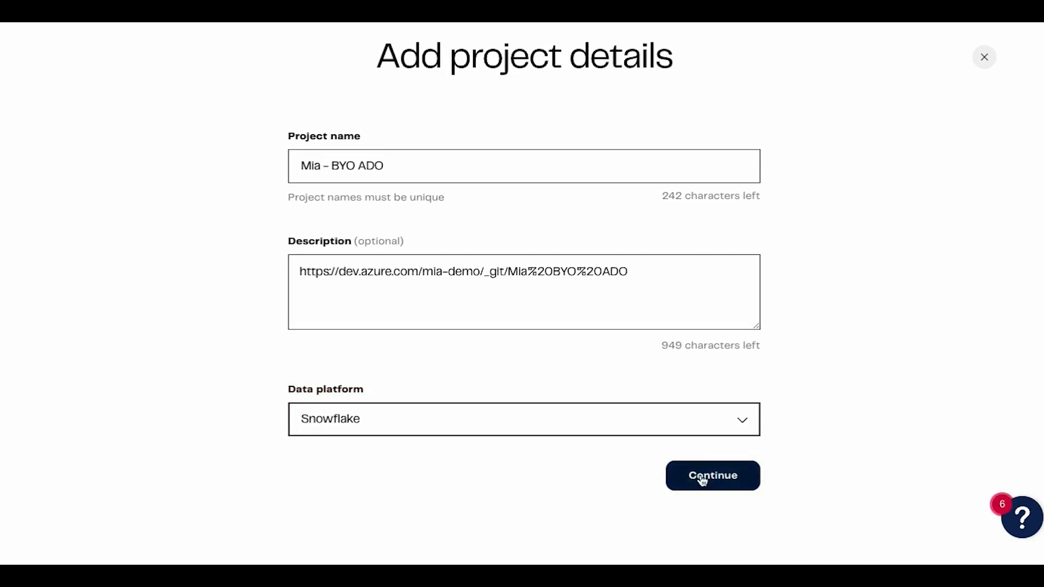
click(698, 476)
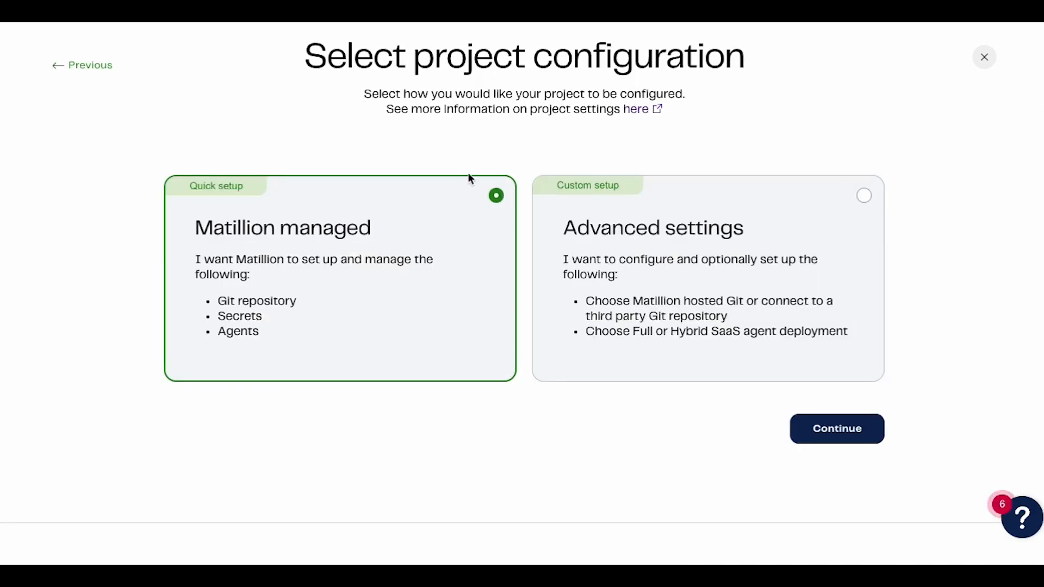
- Configure the project with Advanced settings and choose Azure DevOps as its Git provider
scroll(460, 142, up, 2)
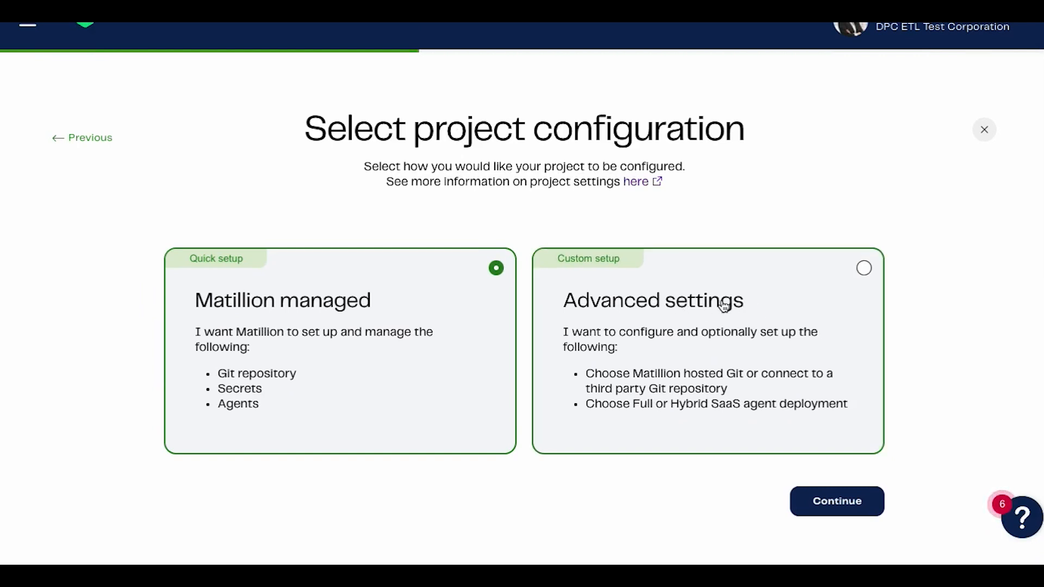
click(742, 318)
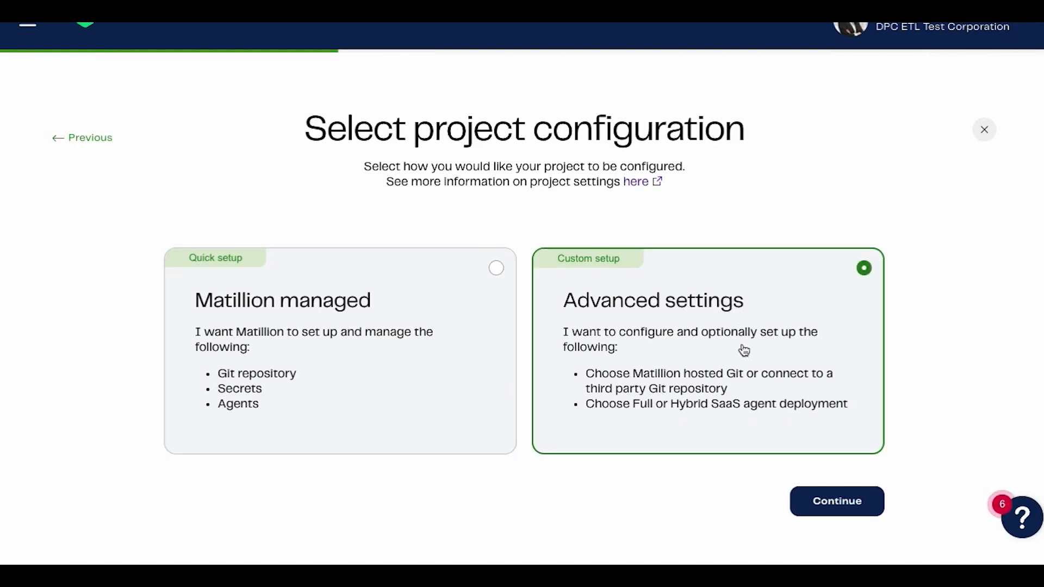
click(838, 502)
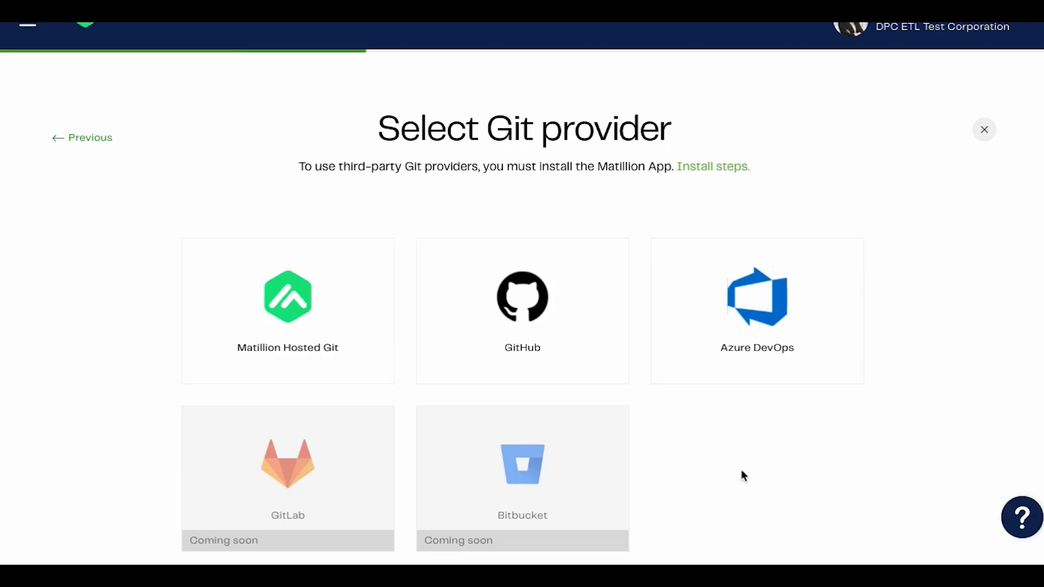
scroll(652, 454, down, 1)
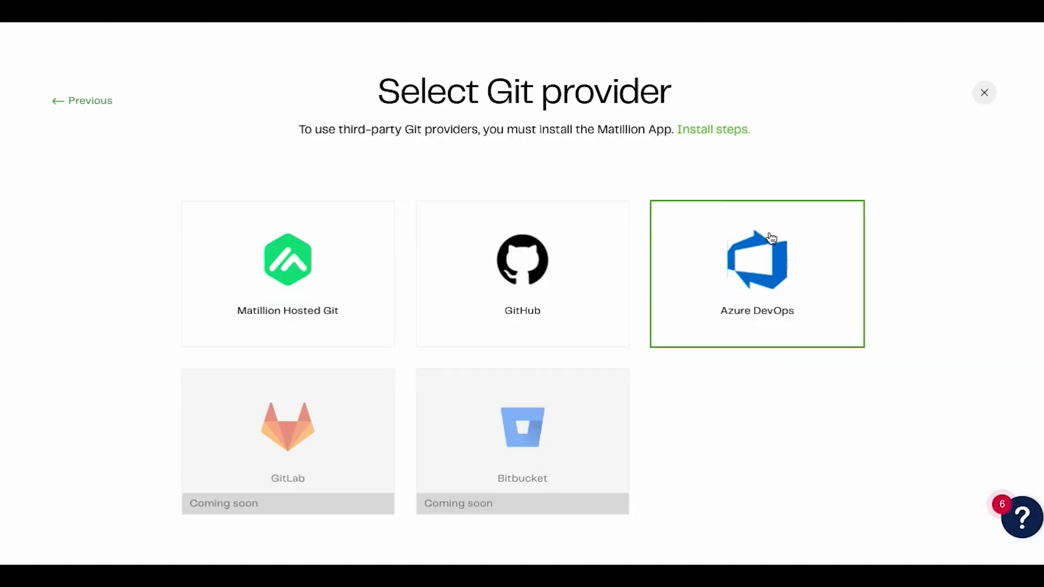
click(779, 269)
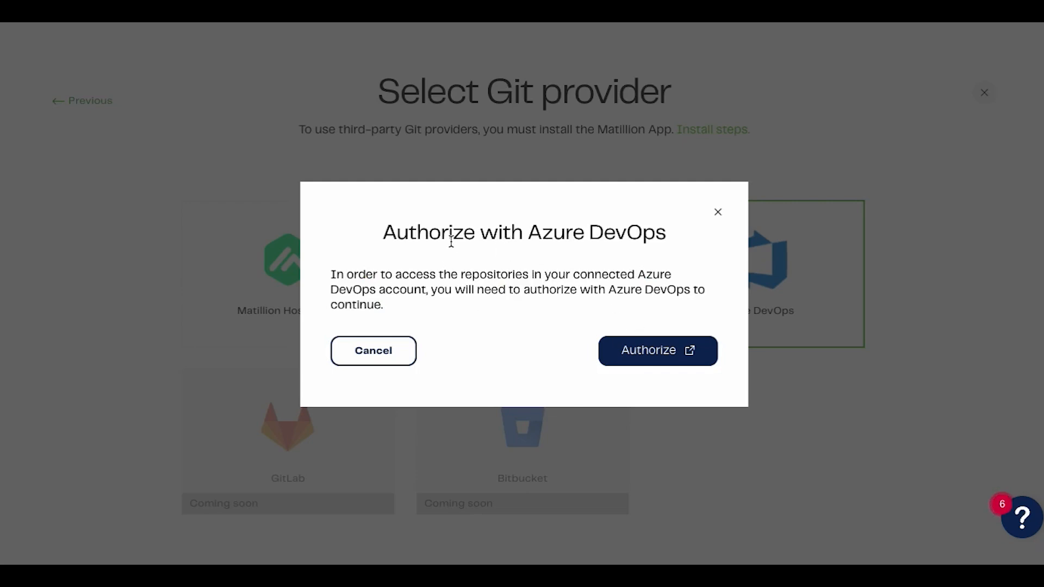
- Authorize Matillion with Azure DevOps using the signed-in Microsoft account and accept the requested permissions
click(650, 357)
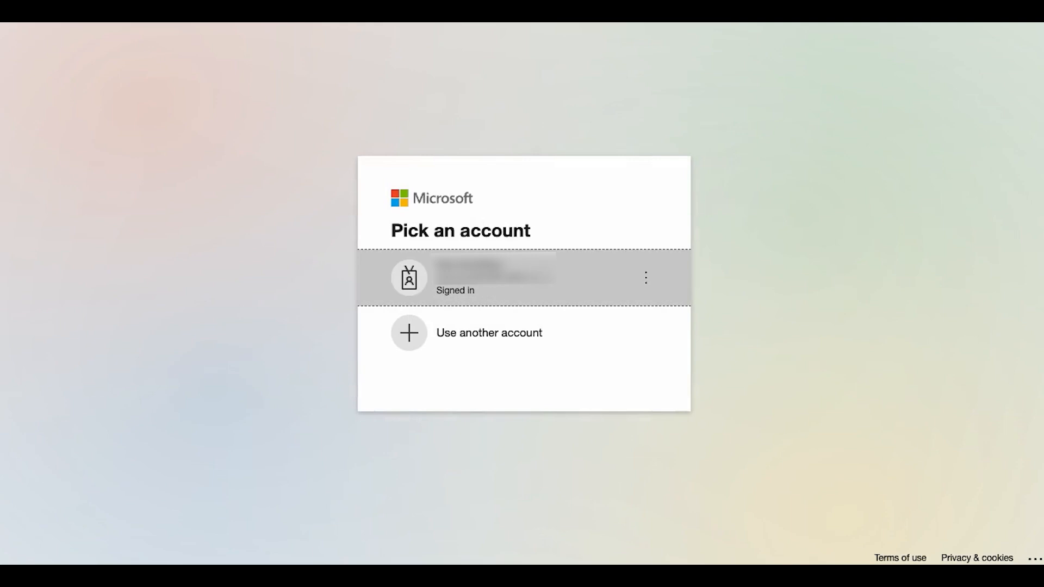
click(496, 272)
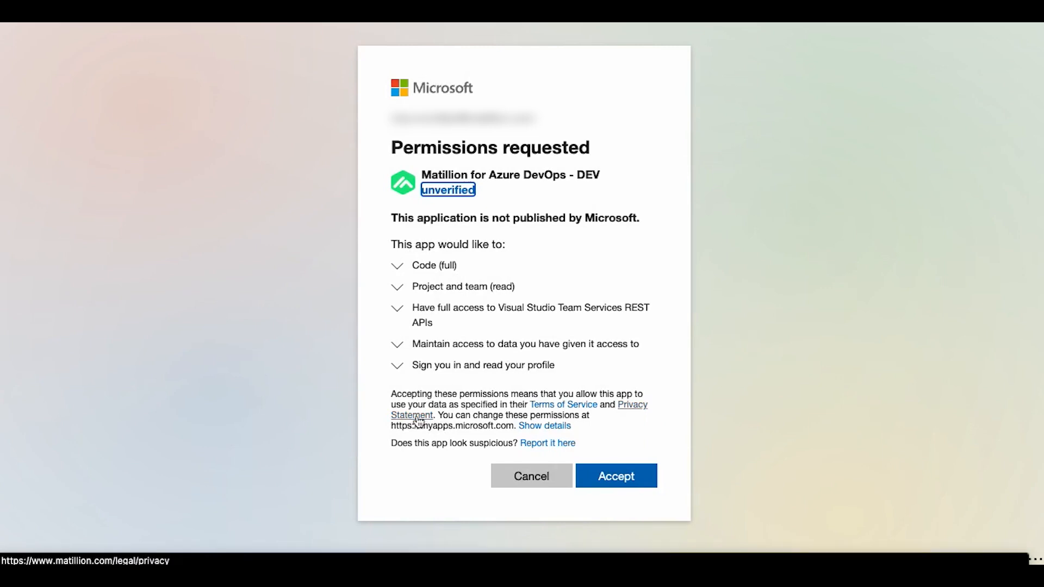
click(607, 477)
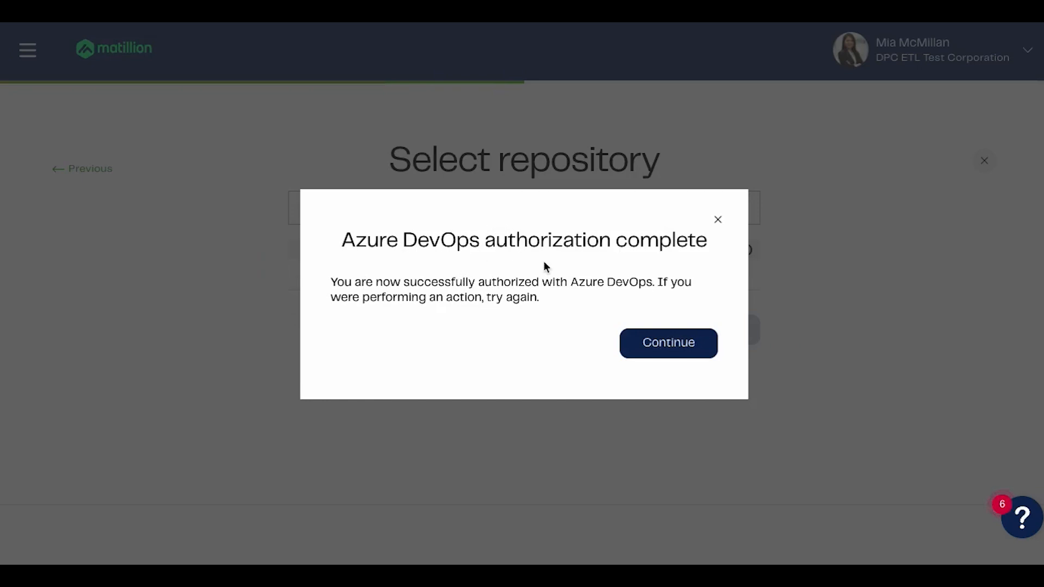
click(678, 347)
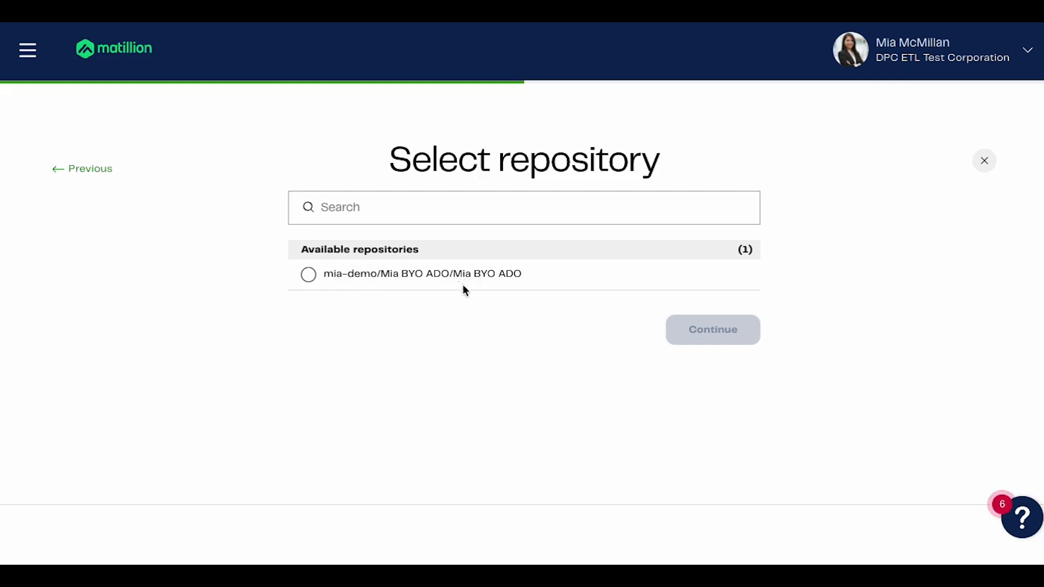
- Select the available BYO ADO repository for the project and continue with the Full SaaS agent deployment
click(309, 275)
click(705, 332)
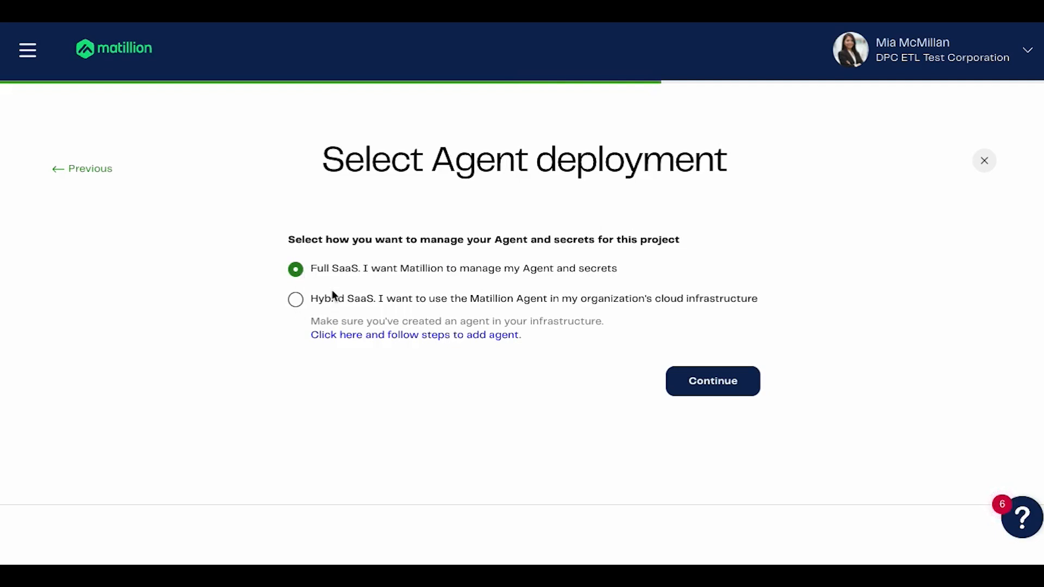
click(725, 386)
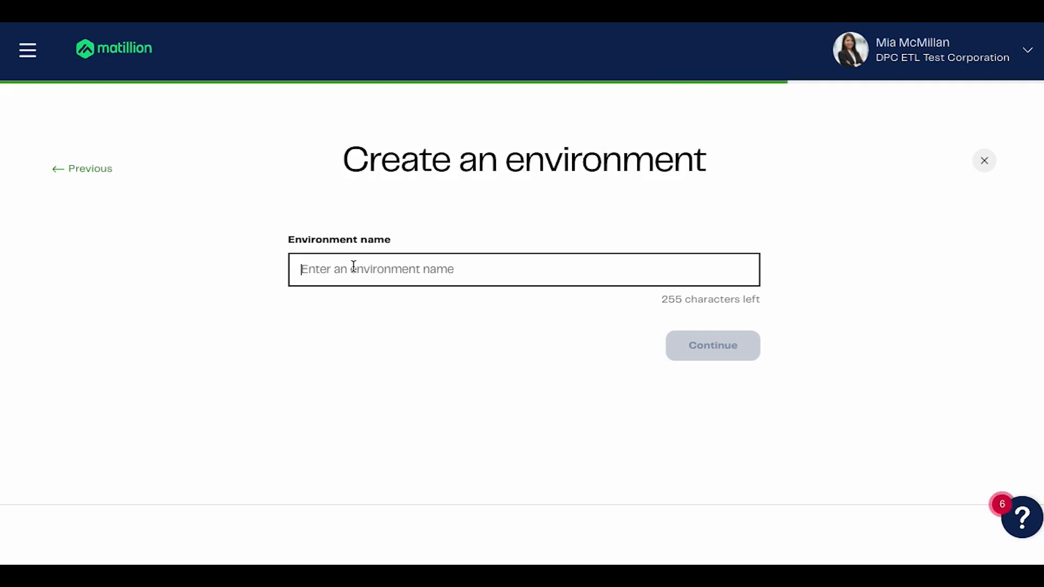
- Name the project's environment Demo and proceed to the Snowflake credentials
text(Demo)
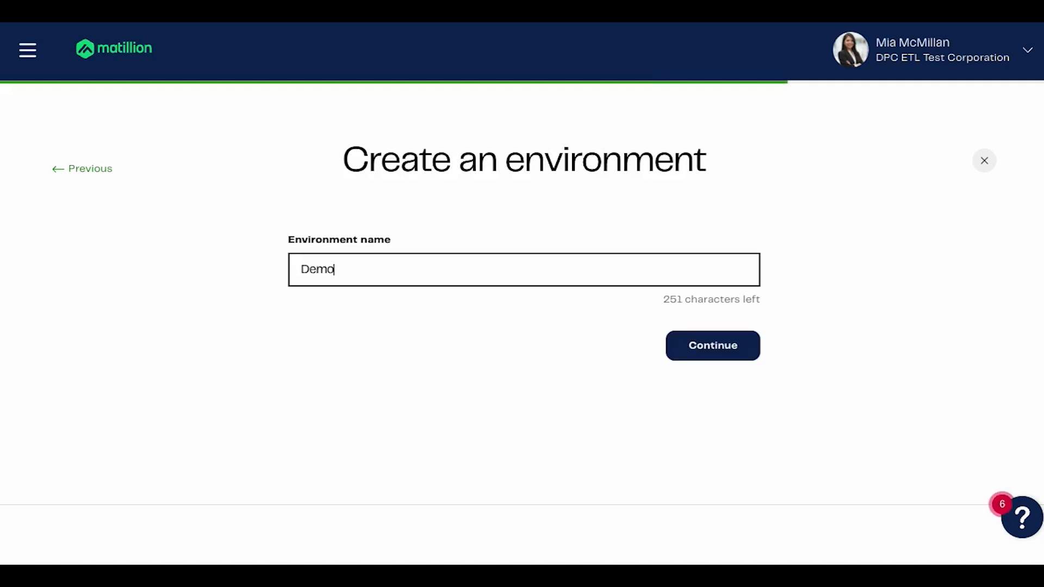
click(707, 348)
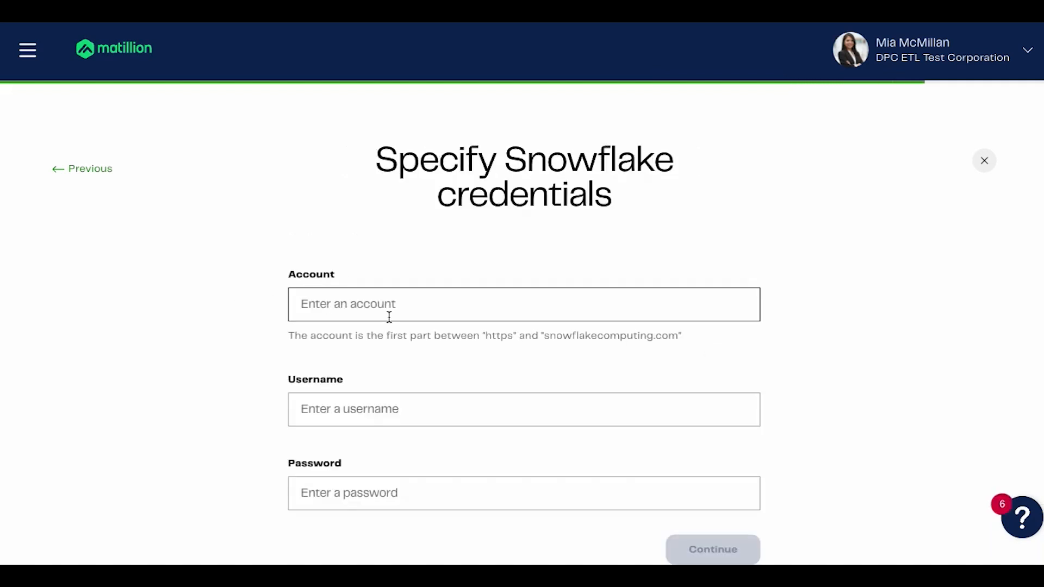
scroll(469, 316, down, 1)
scroll(296, 288, up, 1)
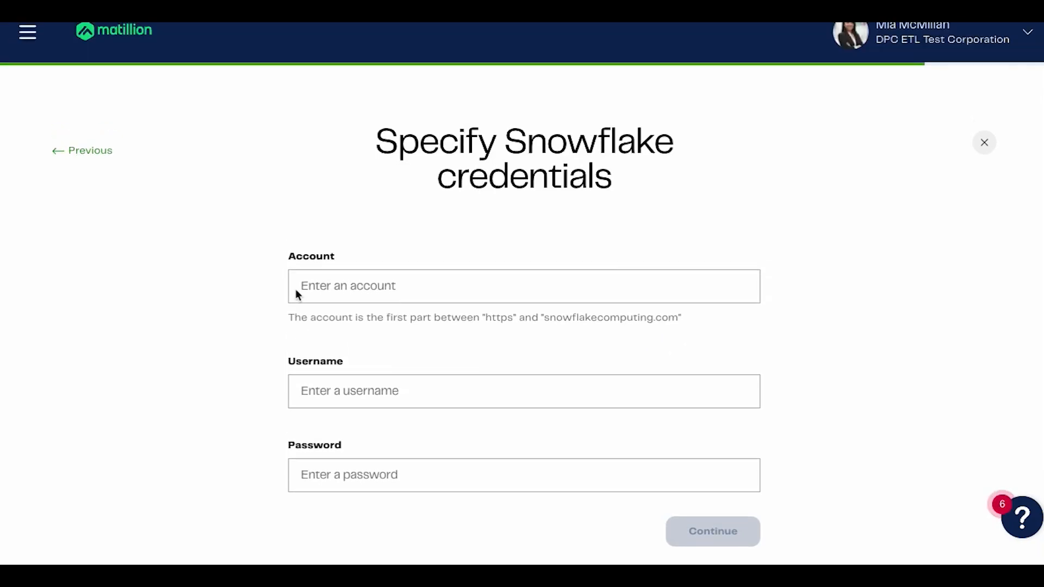
scroll(295, 289, down, 1)
scroll(295, 289, up, 1)
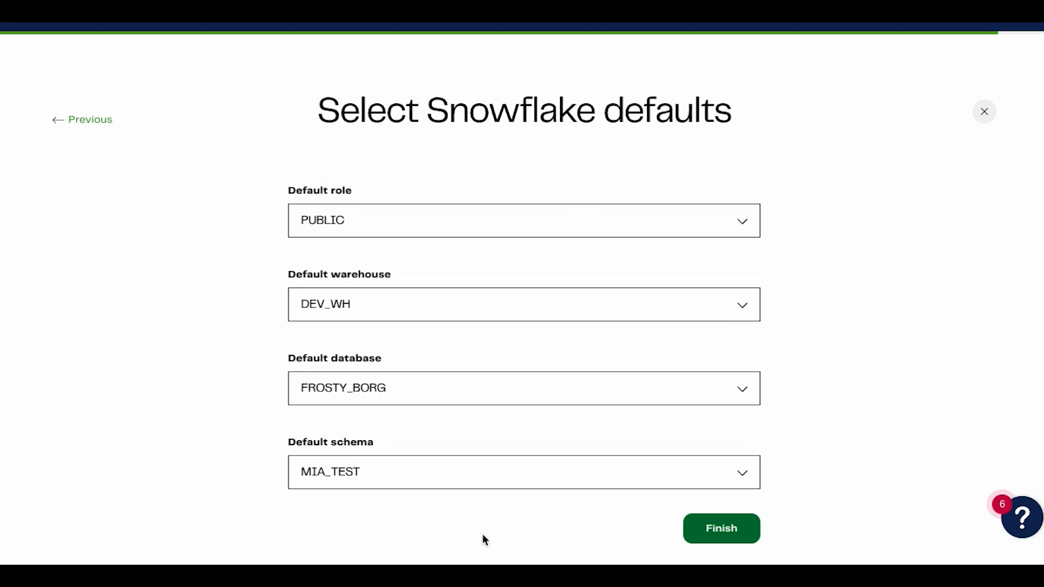
- Finish creating the project with the selected Snowflake defaults and open its main branch
click(725, 530)
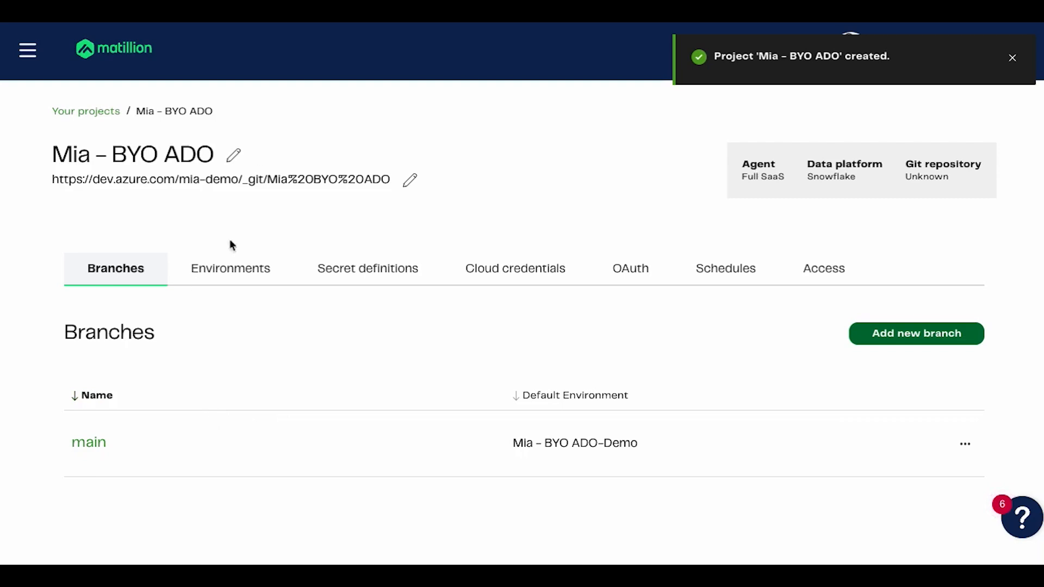
click(1011, 58)
click(90, 444)
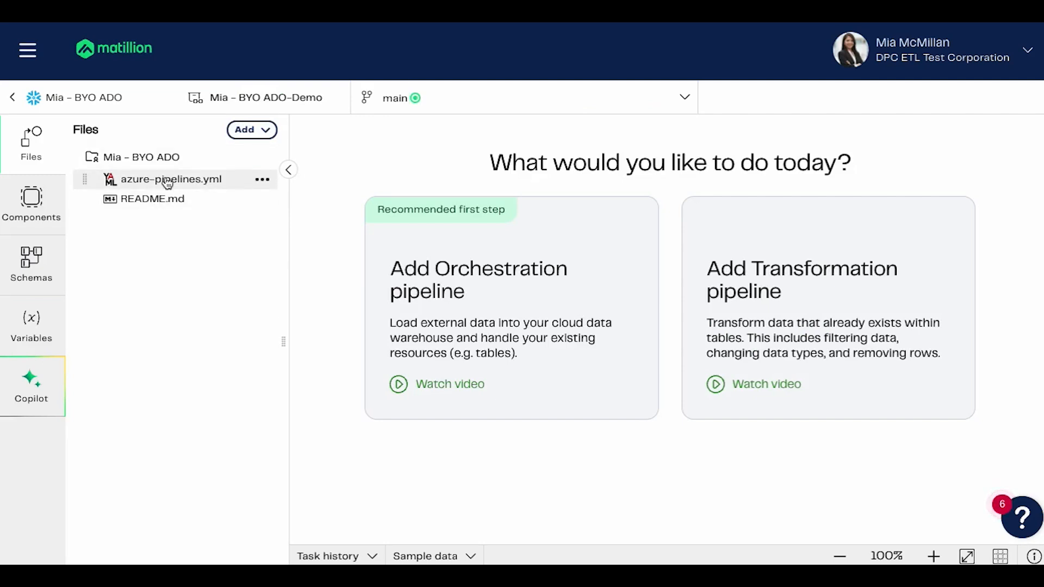
- Add an orchestration pipeline named Sample and connect an Alter Table component after its Start component
click(255, 133)
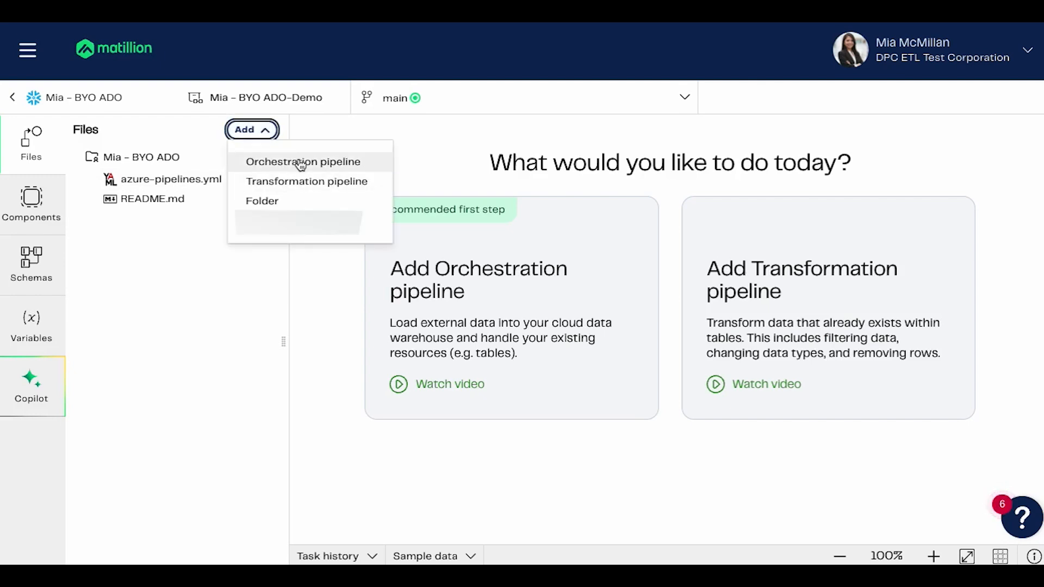
click(301, 162)
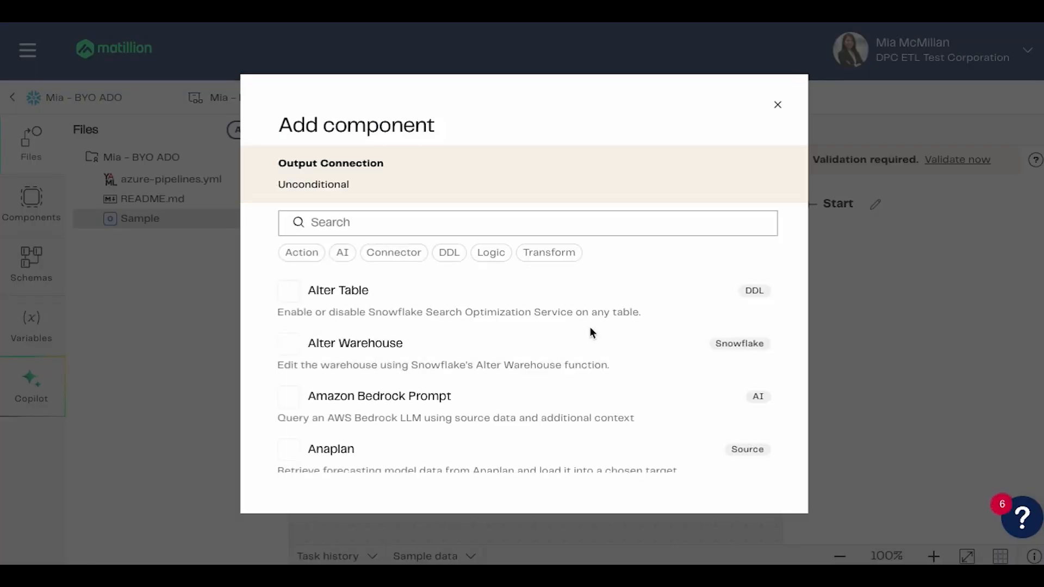
scroll(435, 390, down, 3)
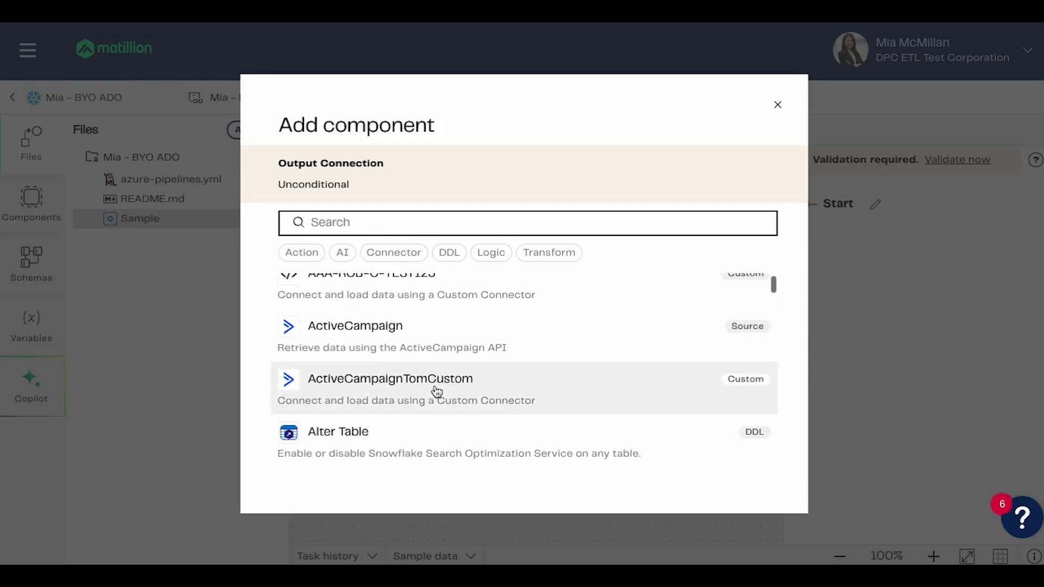
scroll(437, 390, down, 1)
scroll(437, 391, down, 3)
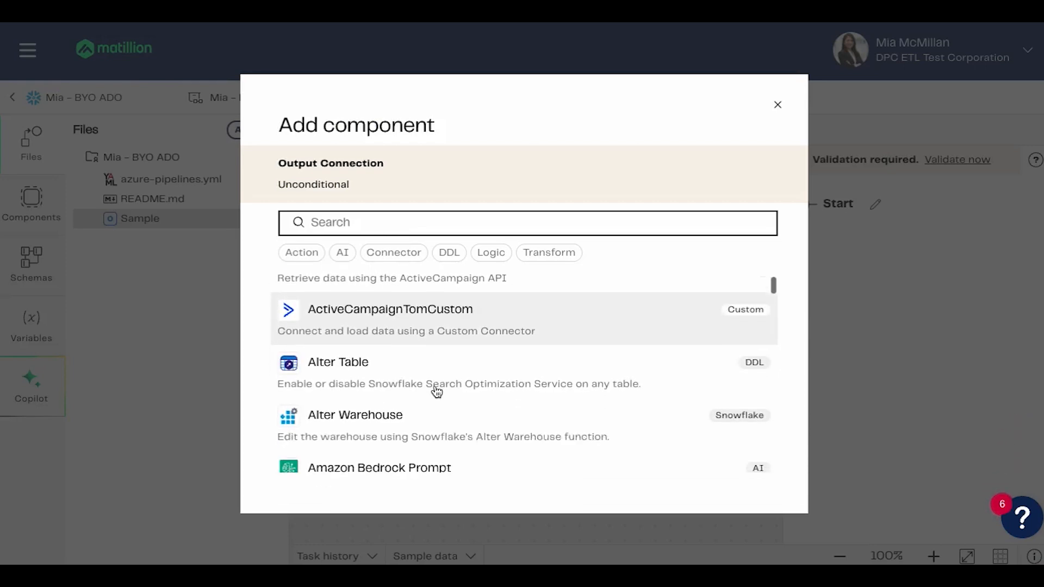
click(403, 350)
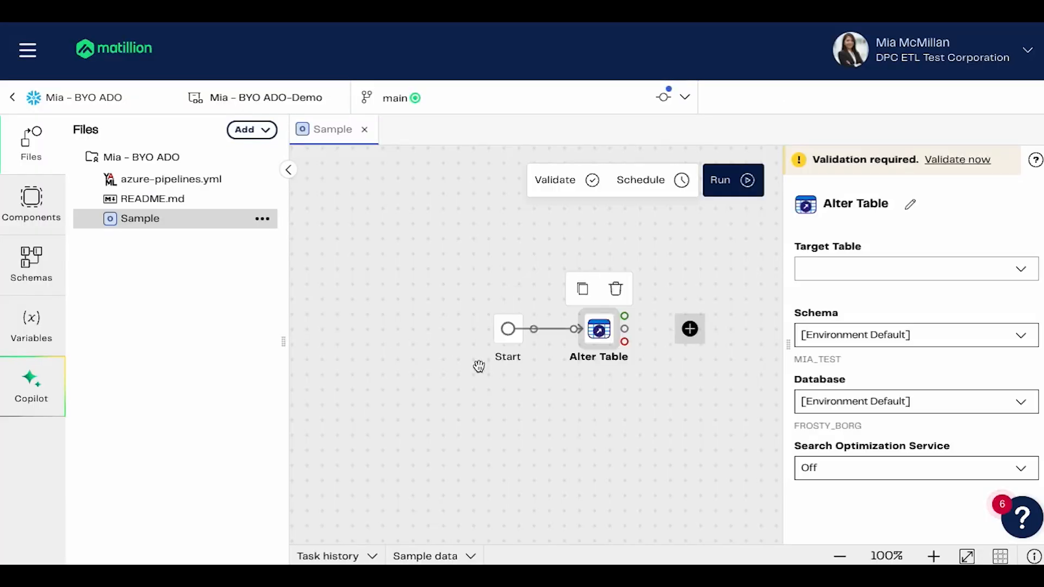
click(666, 241)
- Commit the changes on the main branch with the message "Add sample orch"
click(549, 100)
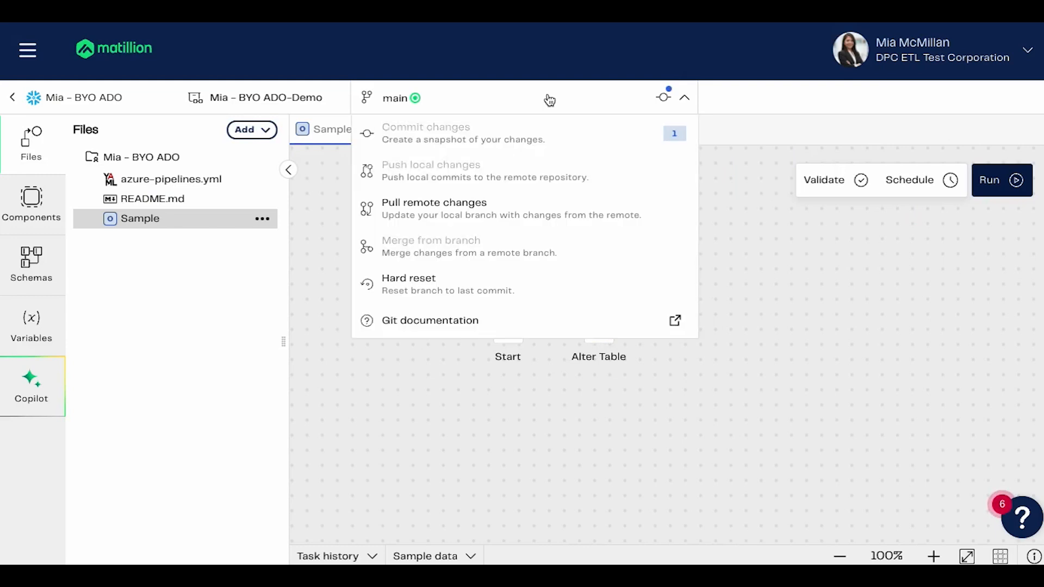
click(457, 137)
click(431, 373)
text(Add sample ord)
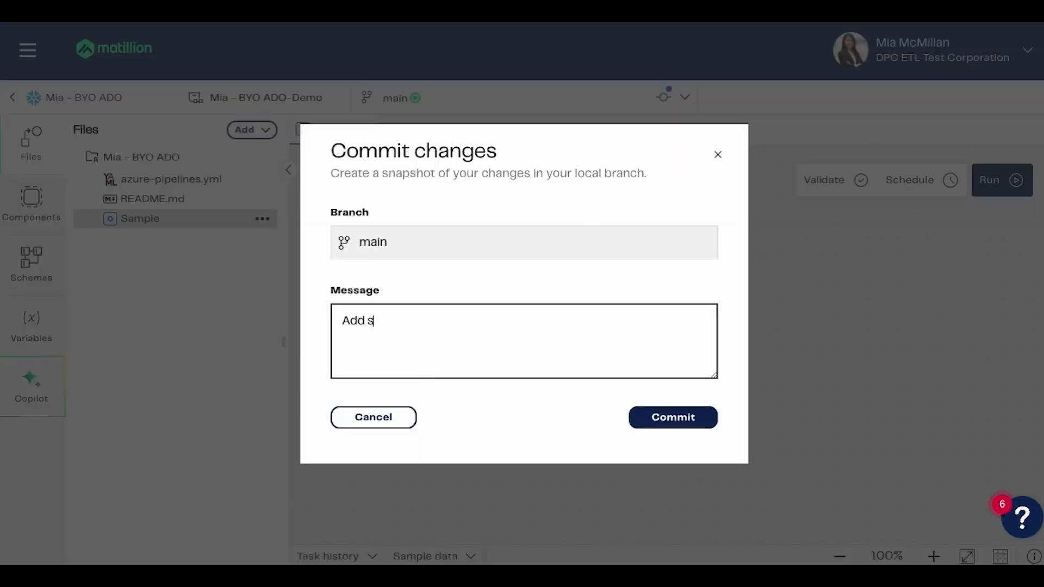
text(h)
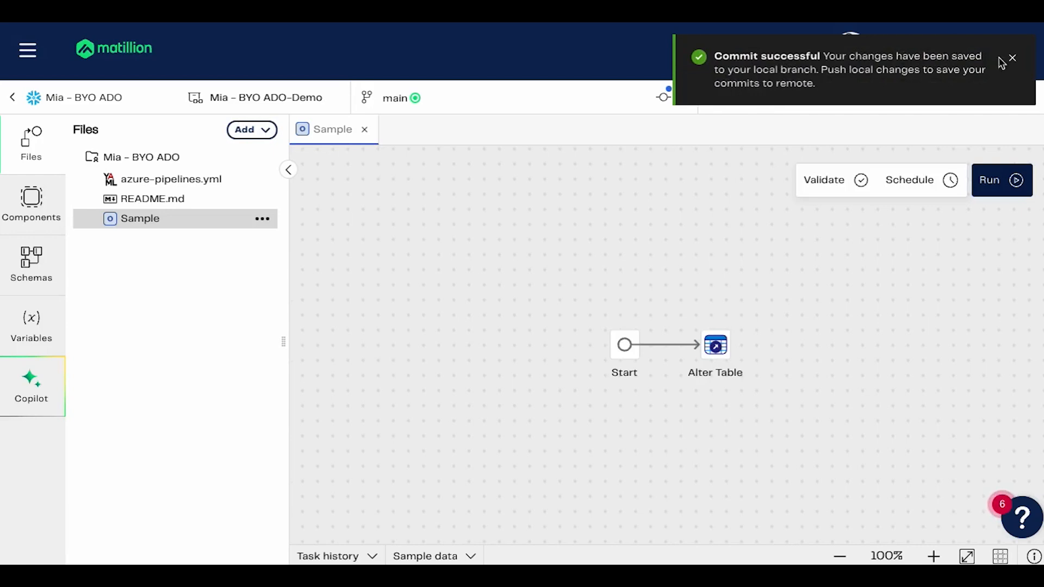
click(1009, 60)
- Push the local commits on main to the remote repository without publishing the branch
click(590, 103)
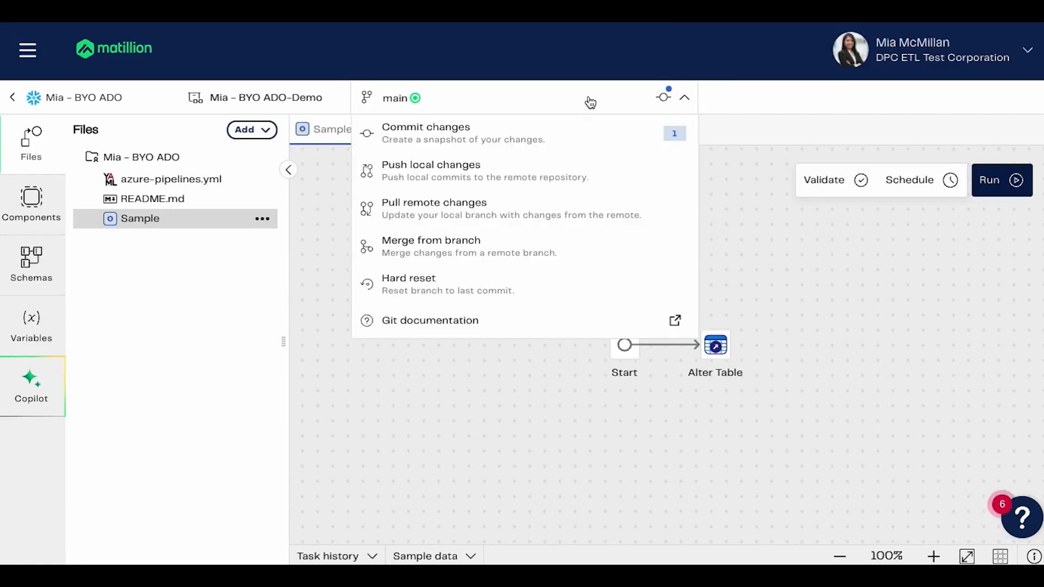
click(481, 172)
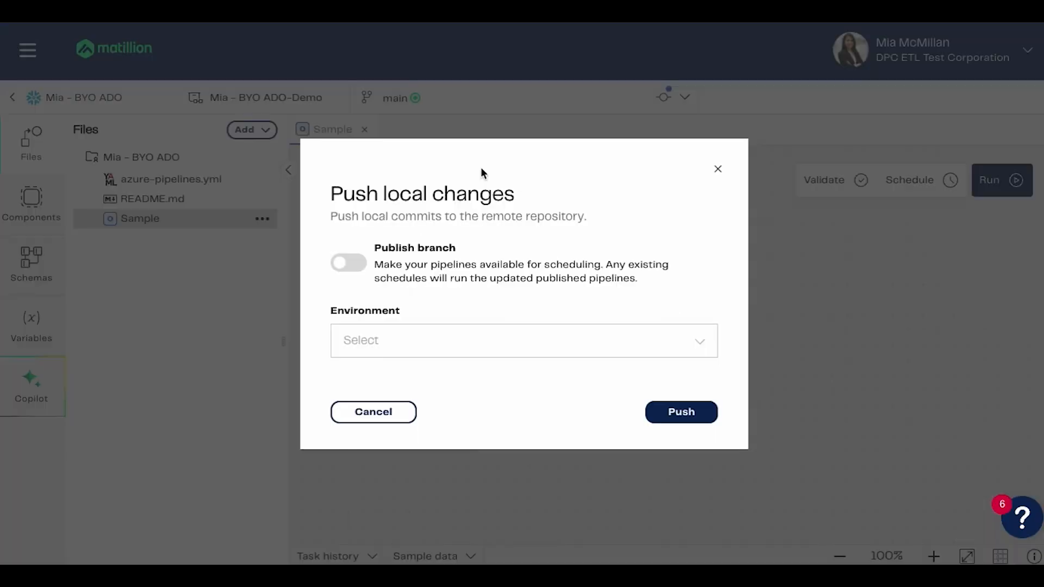
click(692, 414)
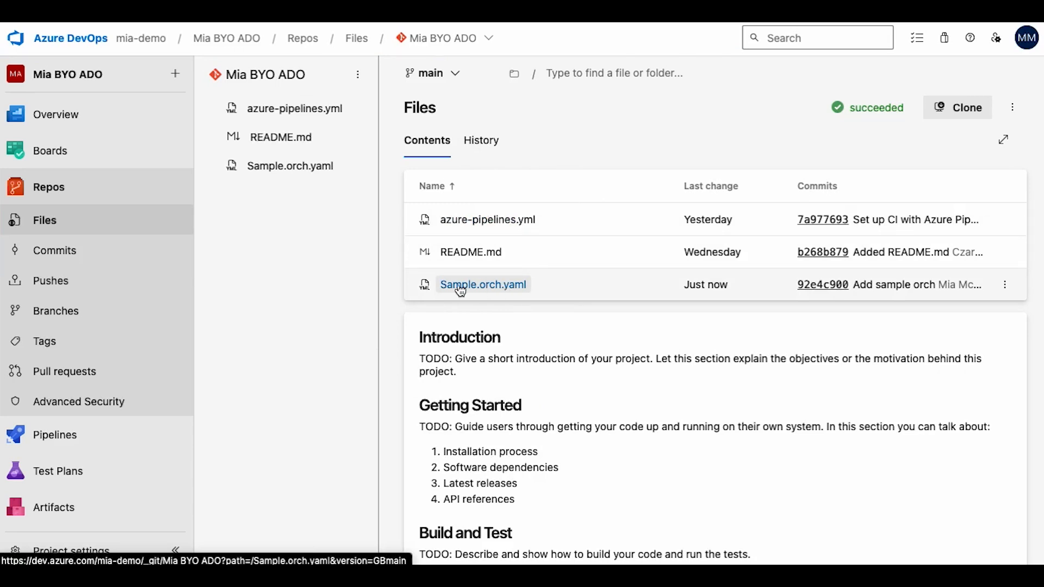
- In Azure DevOps, review the contents and commit history of Sample.orch.yaml in the BYO ADO repository
click(505, 289)
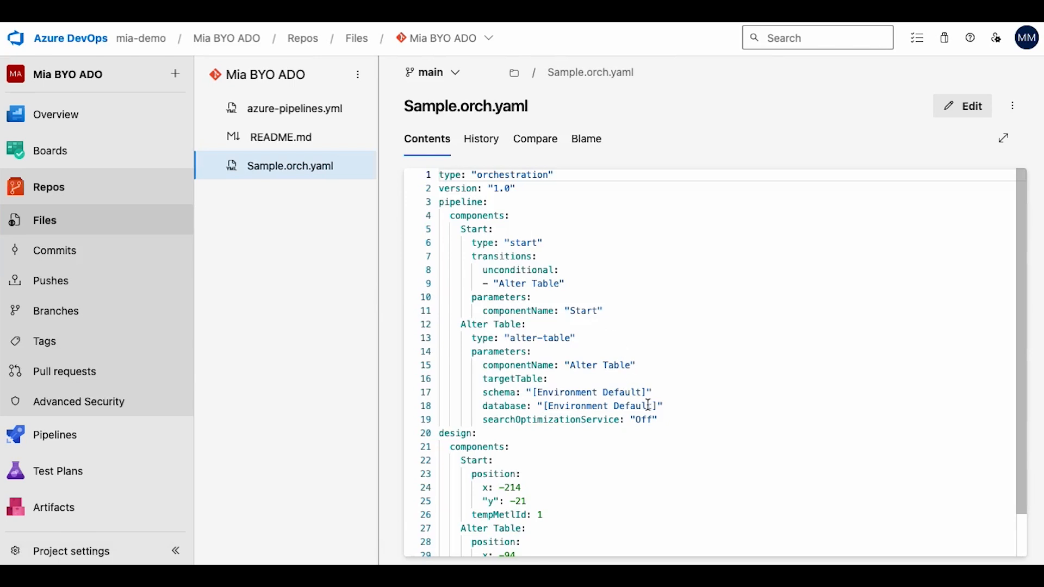
scroll(647, 406, down, 2)
scroll(646, 406, up, 2)
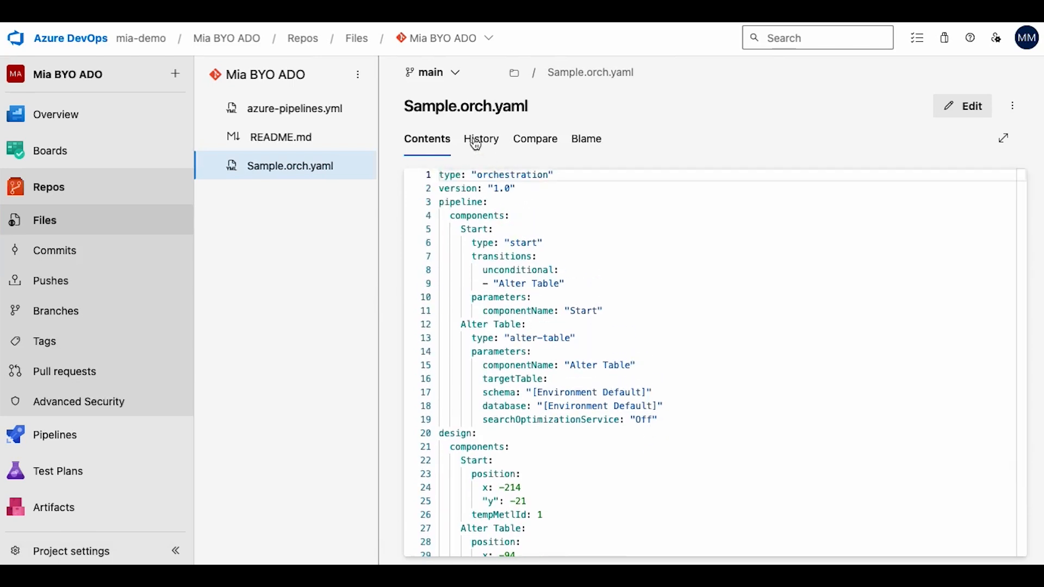
click(477, 143)
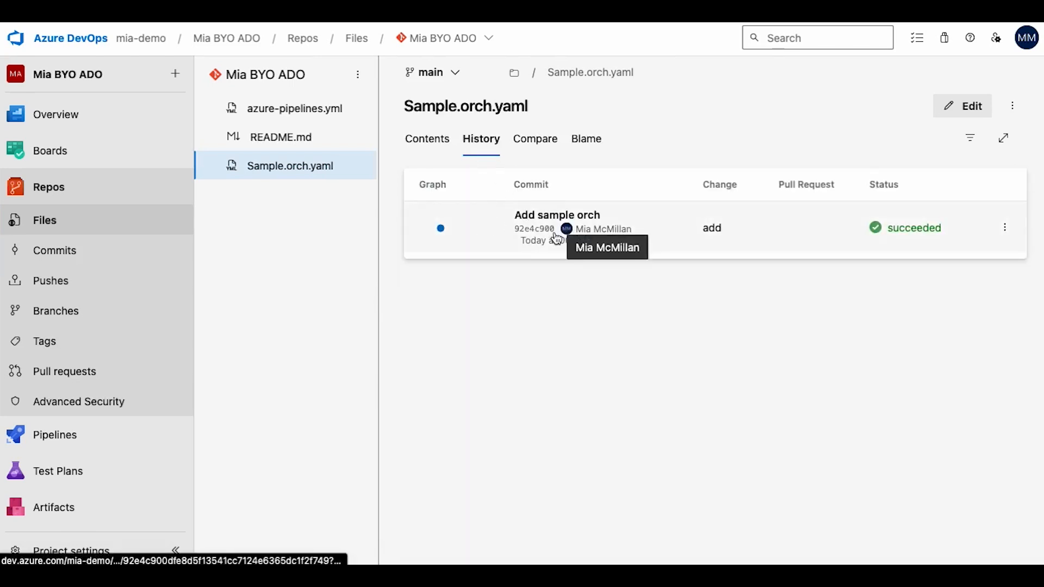